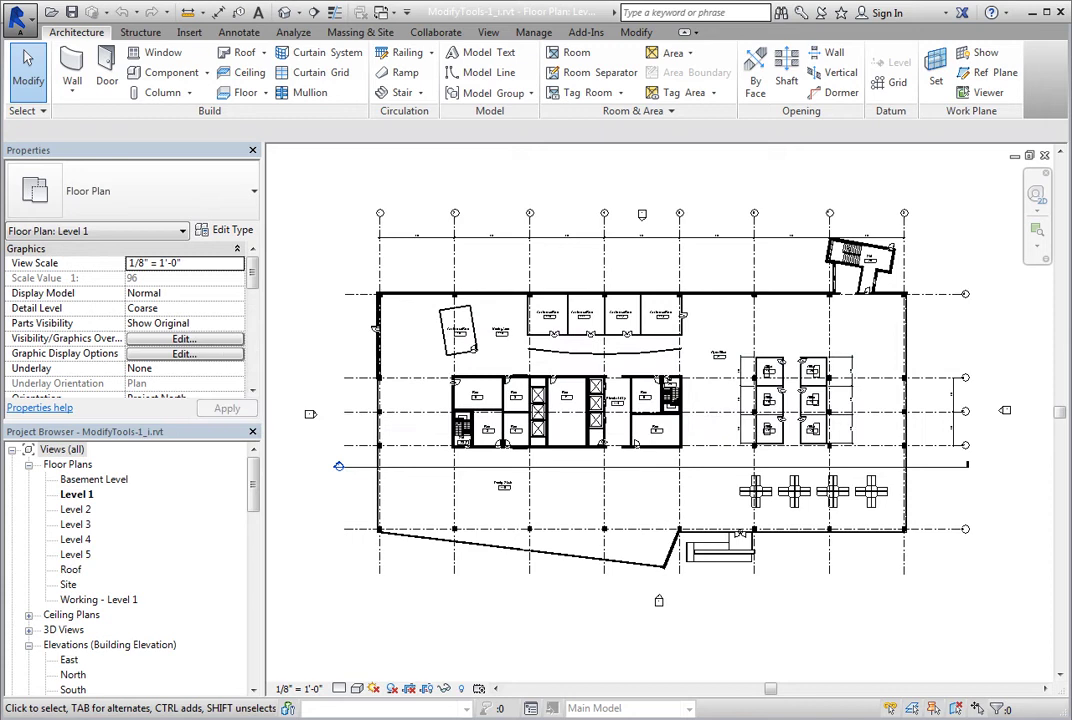
Zoom the Level 1 plan in on the six-office cluster with the mouse wheel
scroll(800, 410, "up", 5)
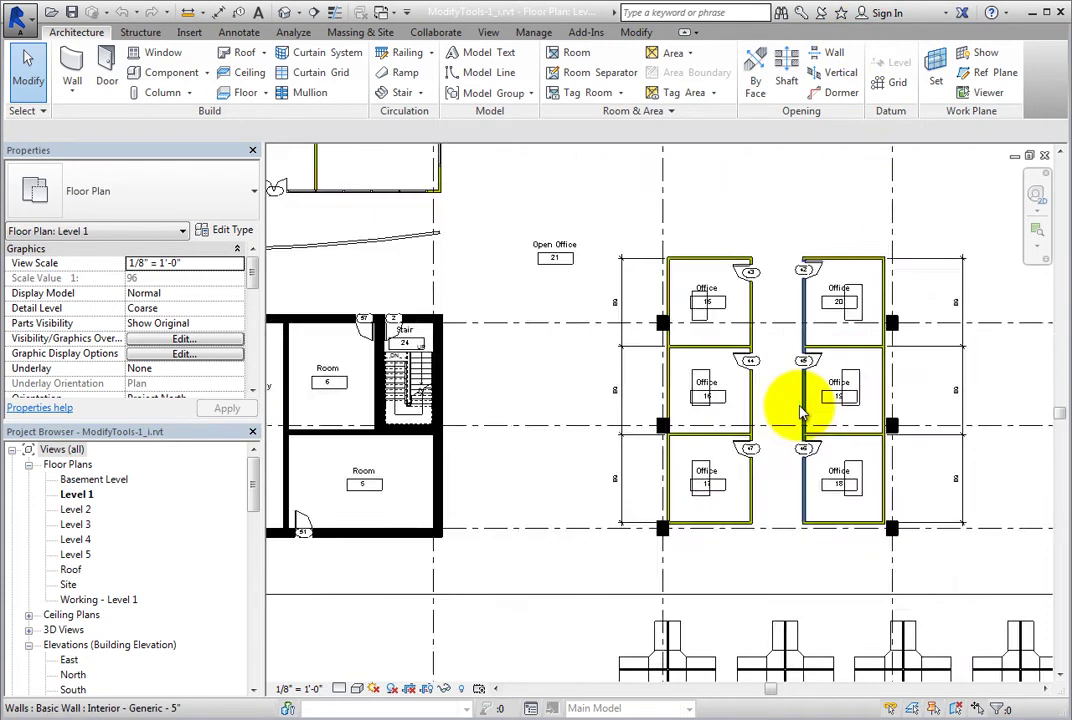
scroll(800, 410, "up", 2)
scroll(801, 408, "up", 1)
Centre the office cluster, then delete Office 15's desk and its door 43
middle_click_drag(788, 418, 650, 470)
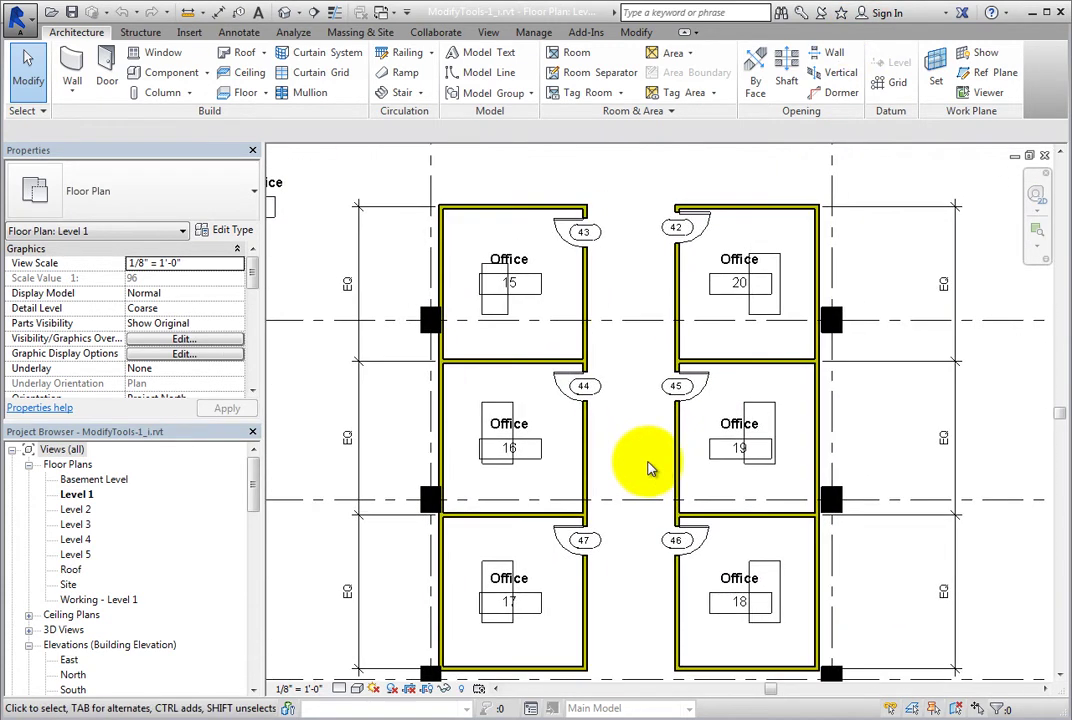
left_click(500, 322)
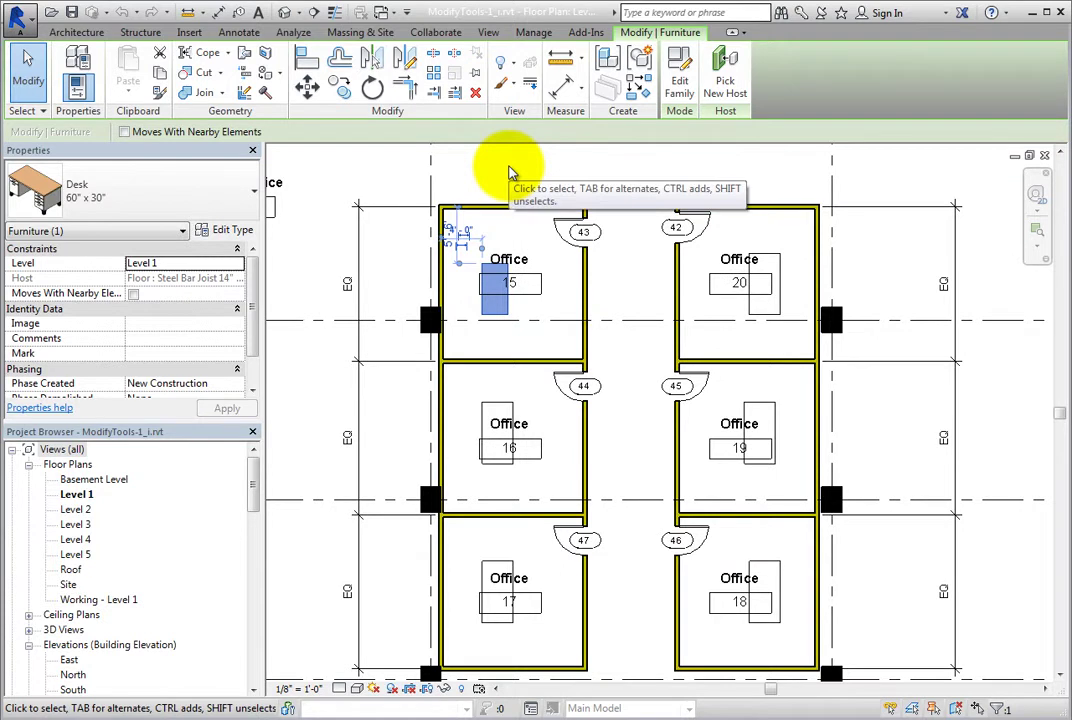
left_click(476, 93)
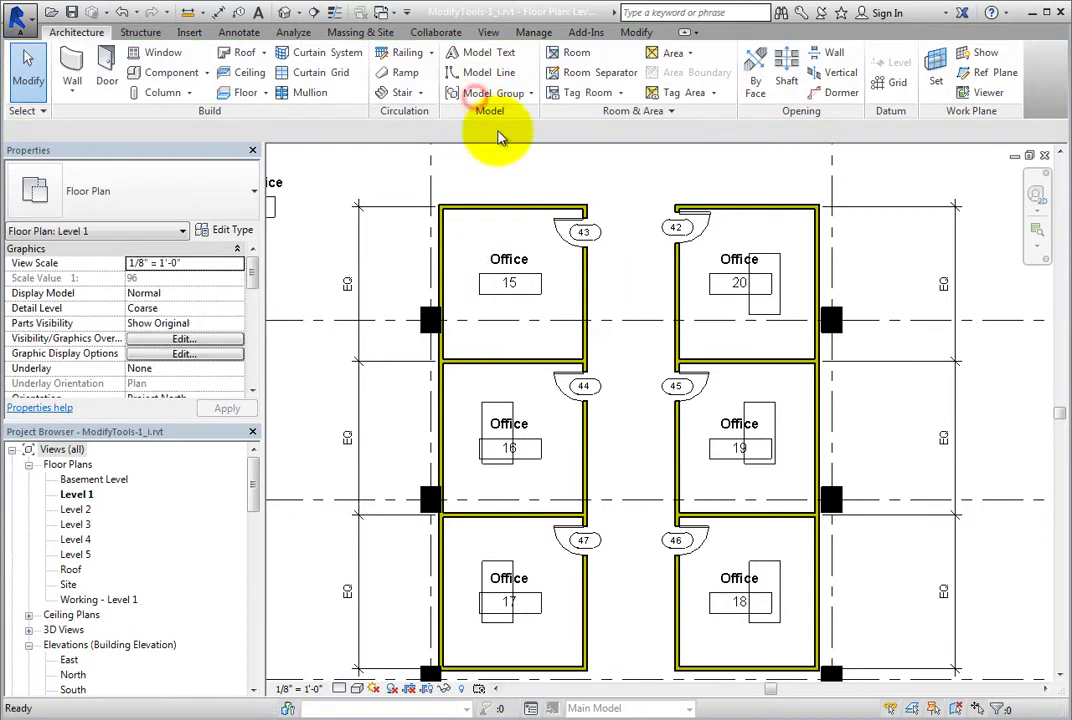
left_click(567, 228)
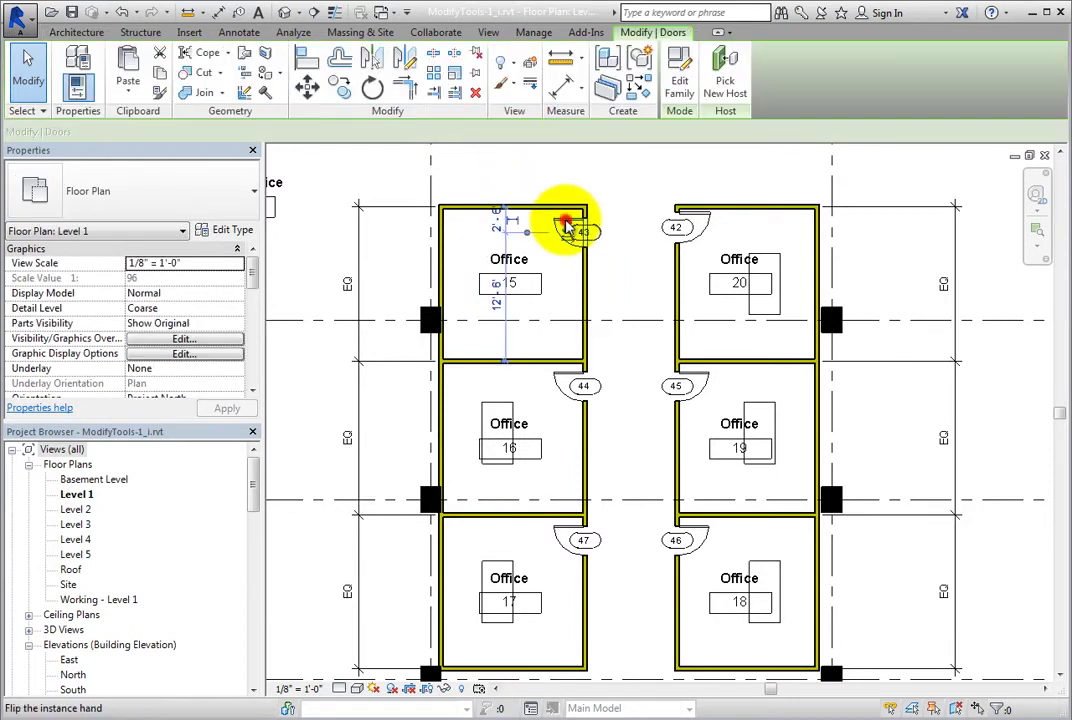
left_click(476, 93)
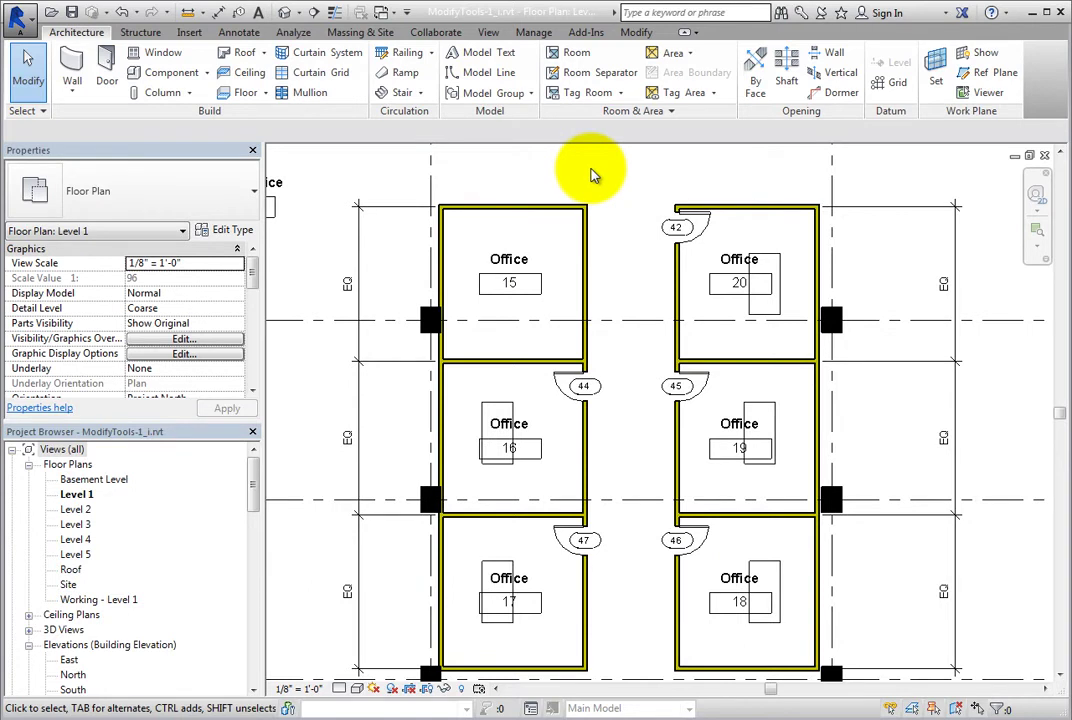
scroll(630, 263, "up", 1)
scroll(630, 263, "up", 2)
scroll(630, 265, "up", 2)
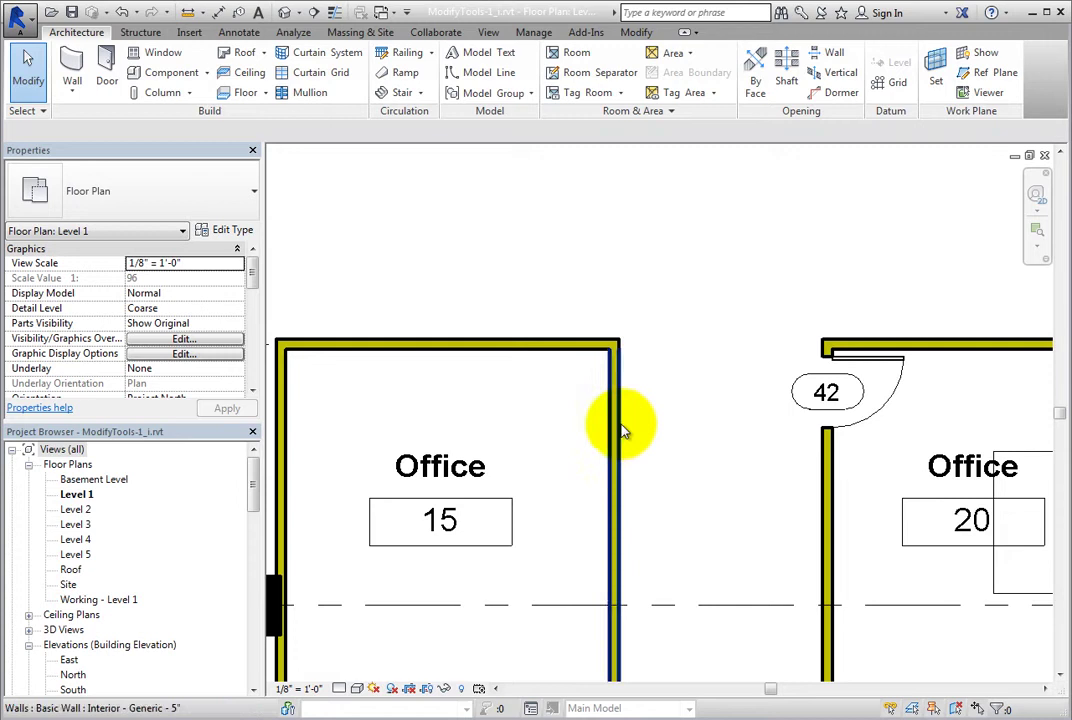
scroll(641, 438, "down", 1)
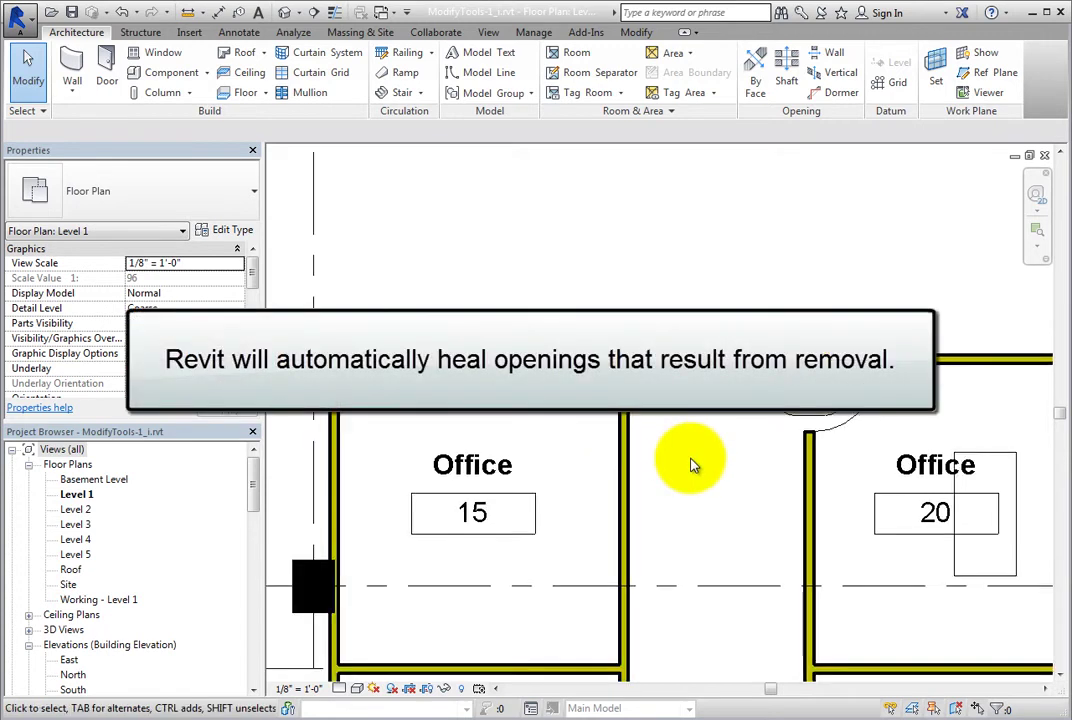
scroll(689, 395, "down", 1)
scroll(689, 459, "down", 2)
middle_click_drag(693, 477, 617, 268)
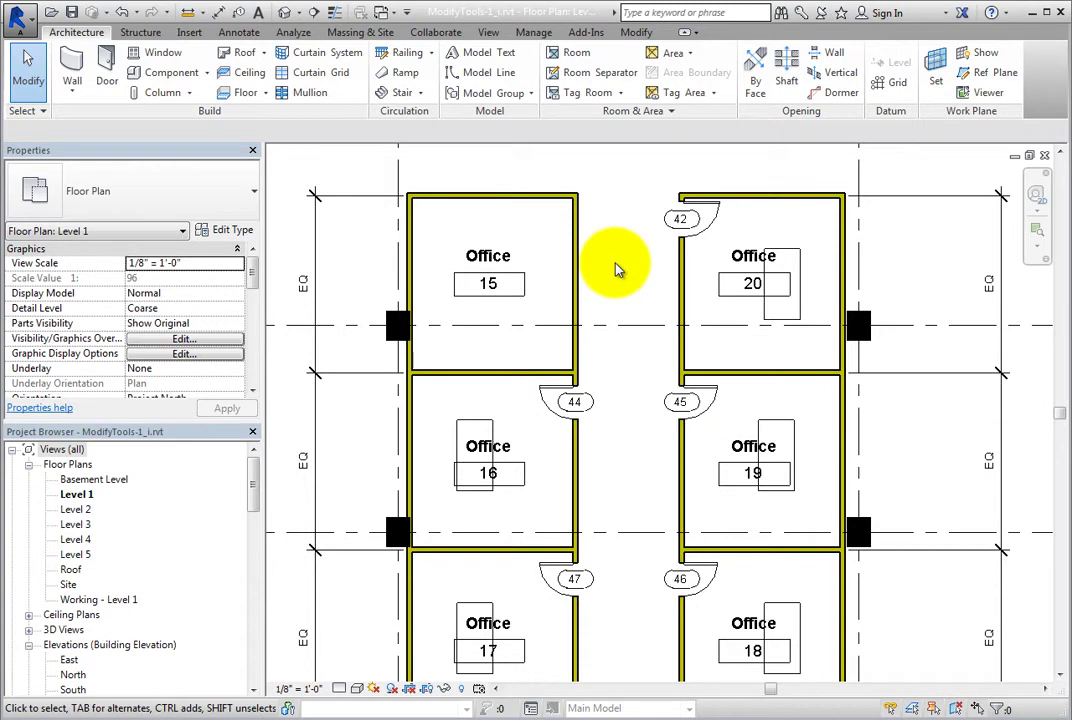
left_click(681, 305)
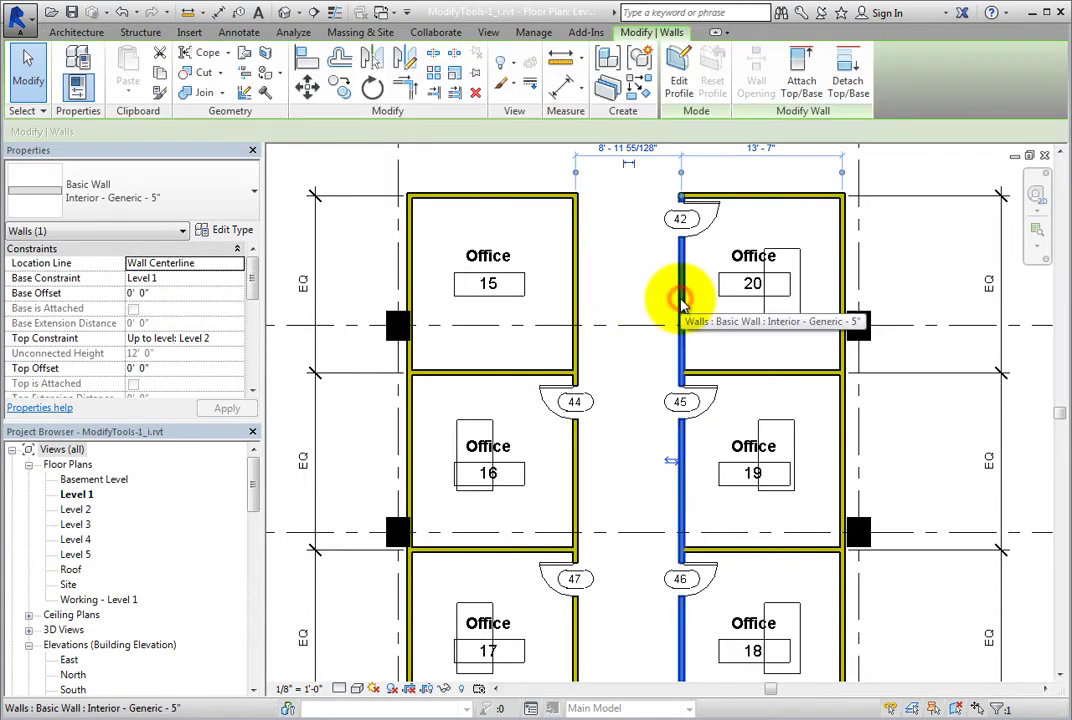
left_click(475, 92)
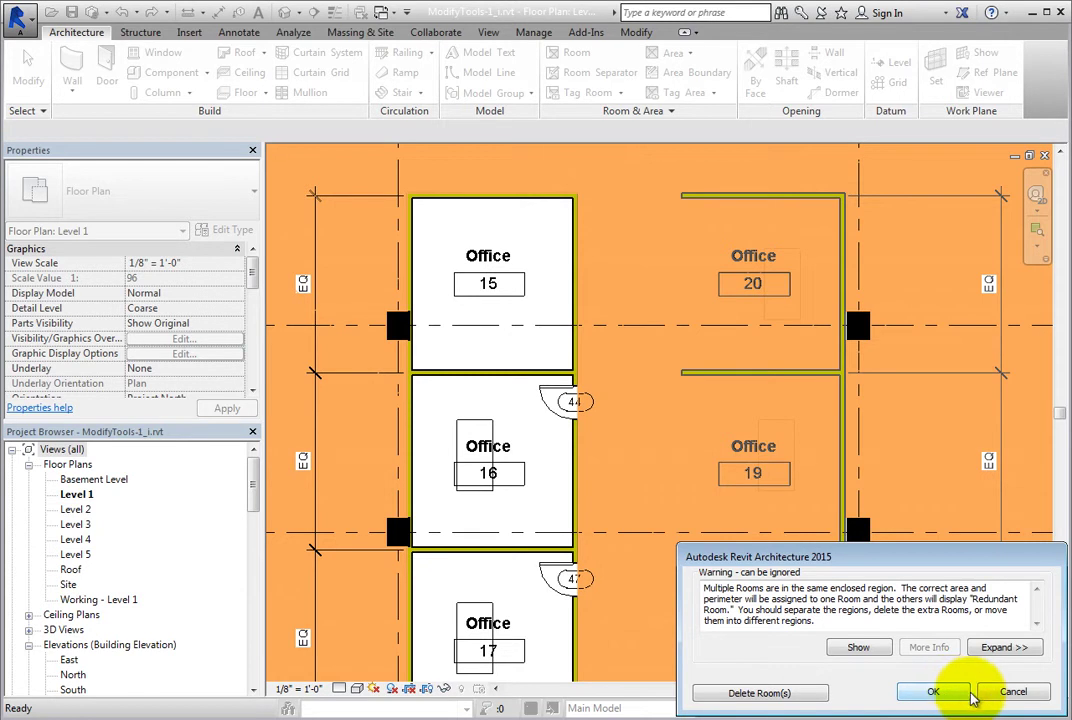
left_click(1012, 692)
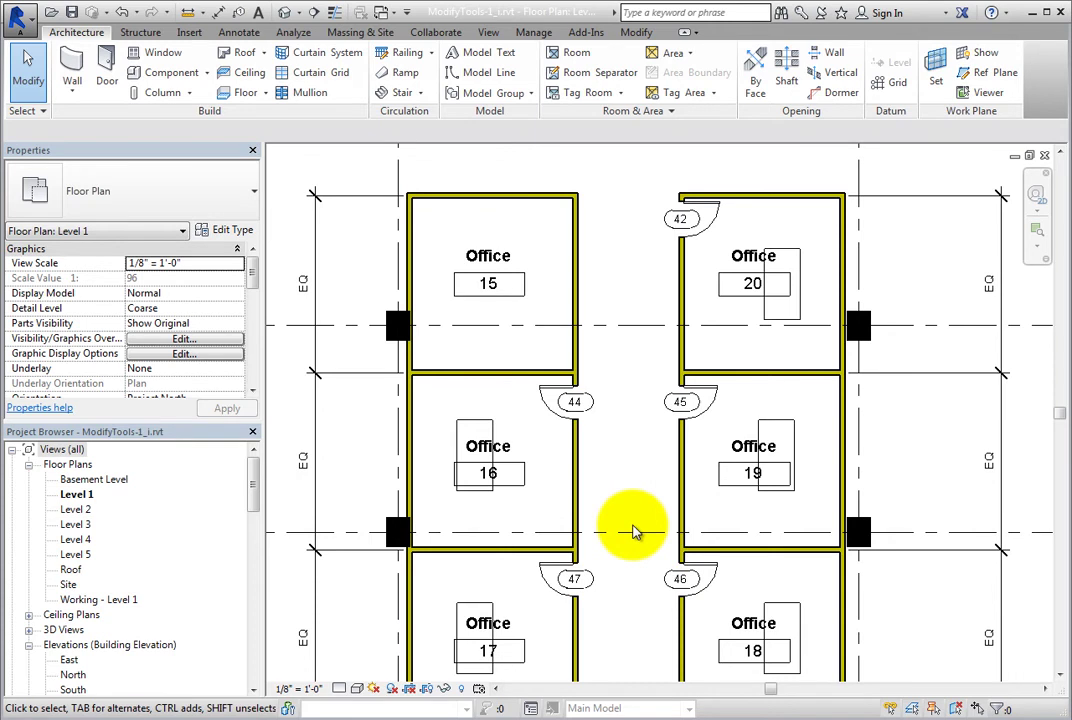
Pin the Office 16 desk and try deleting it, raising the pinned-objects warning
scroll(633, 530, "down", 3)
mouse_move(634, 593)
middle_mouse_down()
mouse_move(617, 495)
mouse_move(598, 462)
middle_mouse_up()
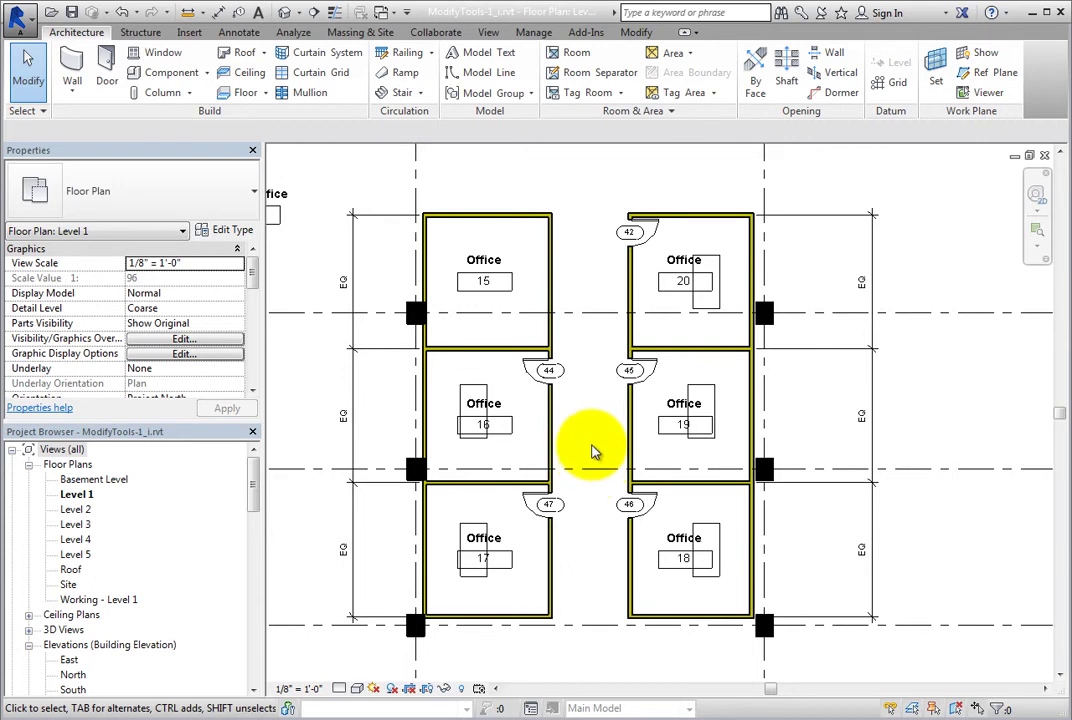
left_click(481, 390)
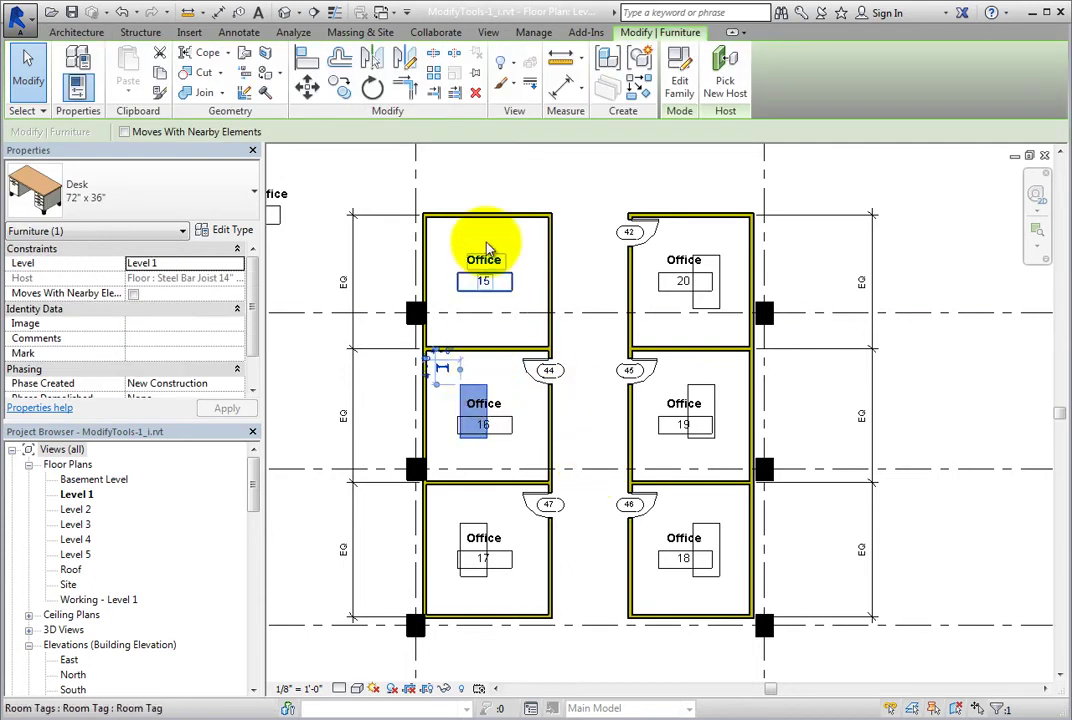
left_click(476, 75)
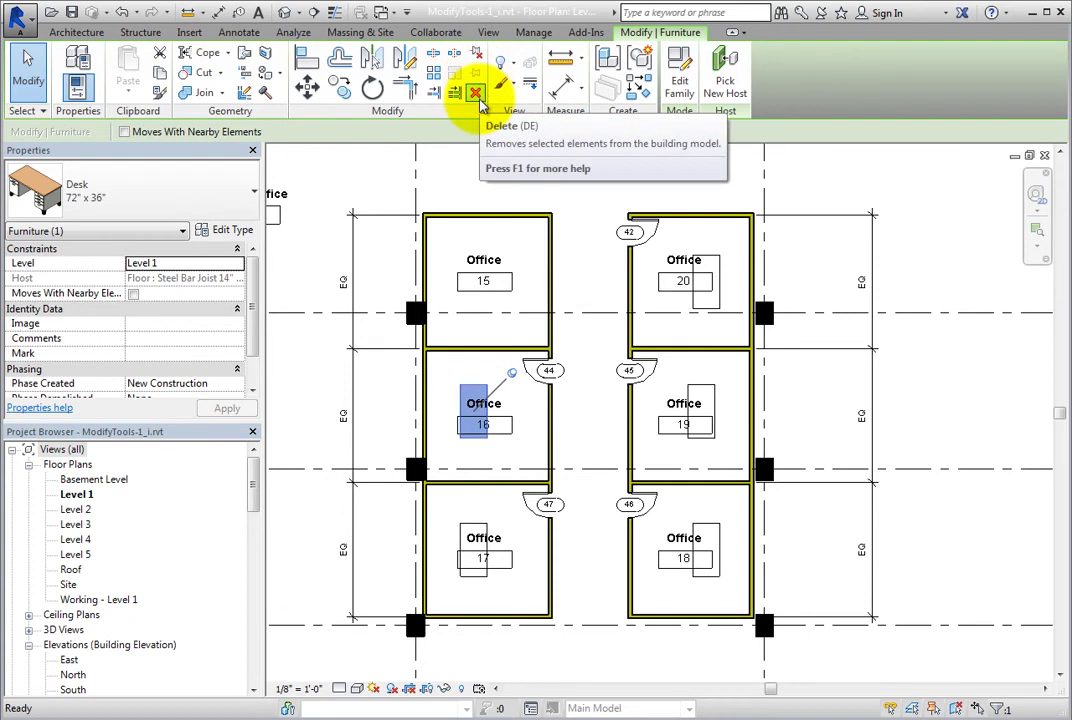
left_click(476, 93)
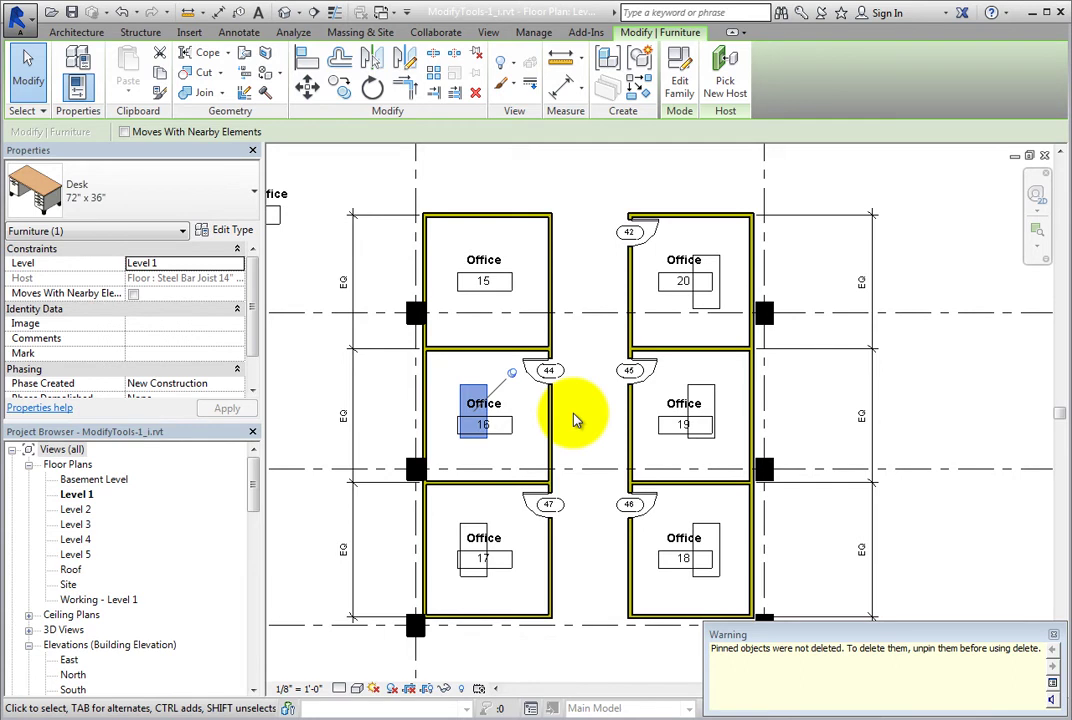
Check the pinned Desk under Warning 1 in the warnings list and use Delete Checked
left_click(1053, 684)
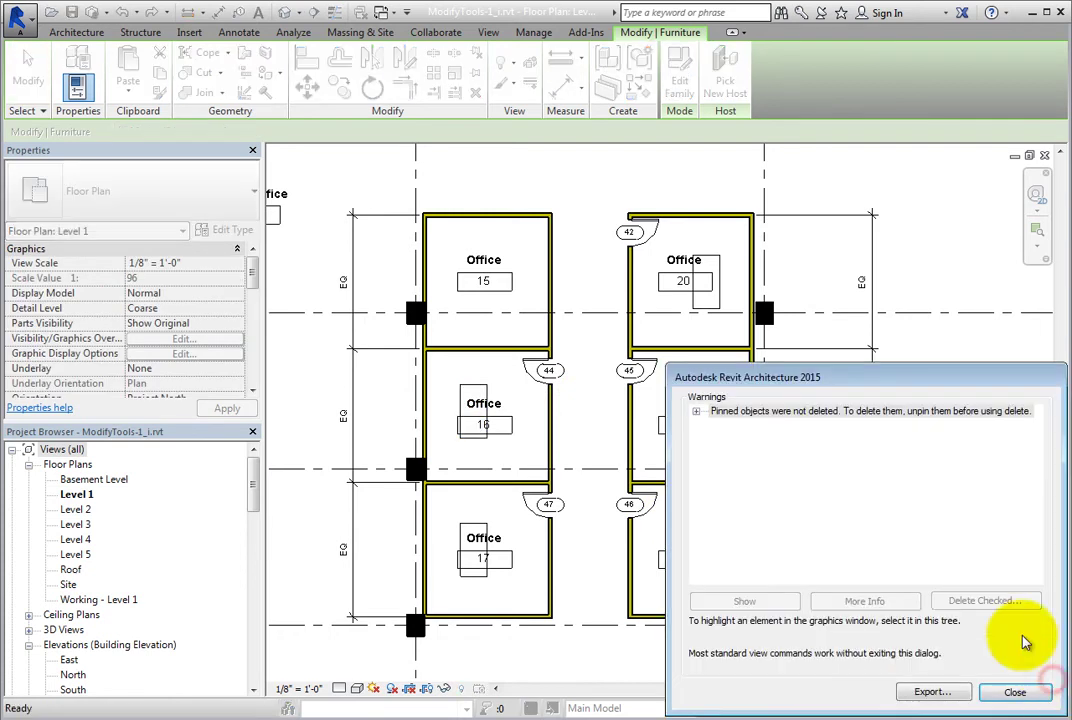
left_click(696, 411)
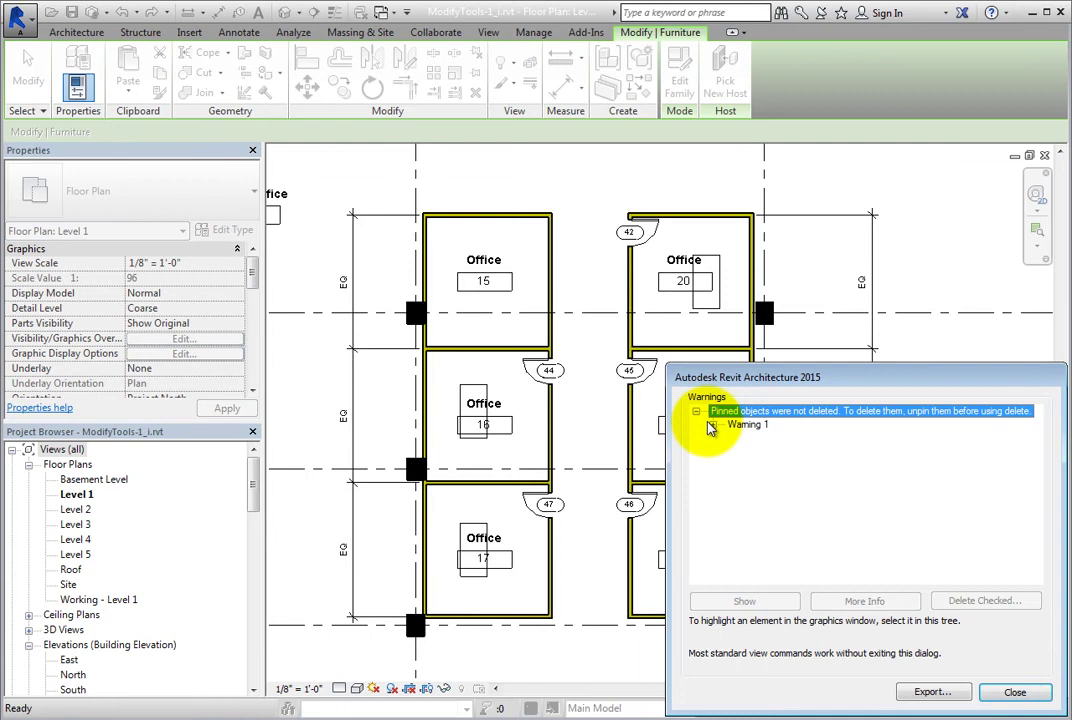
left_click(712, 425)
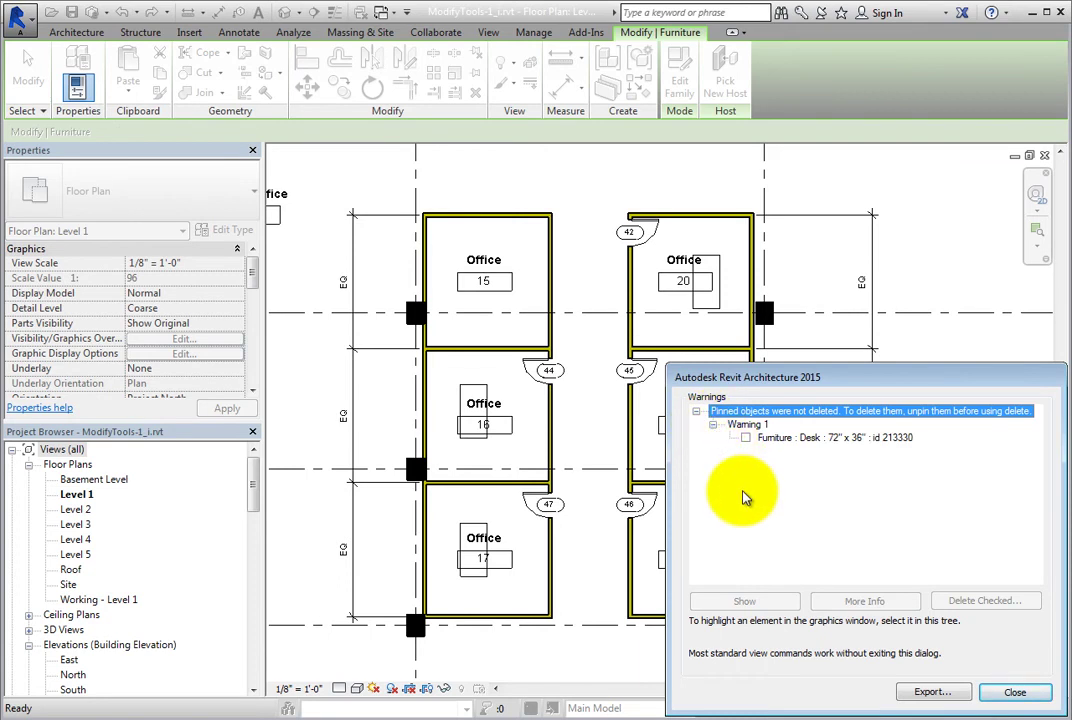
left_click(745, 438)
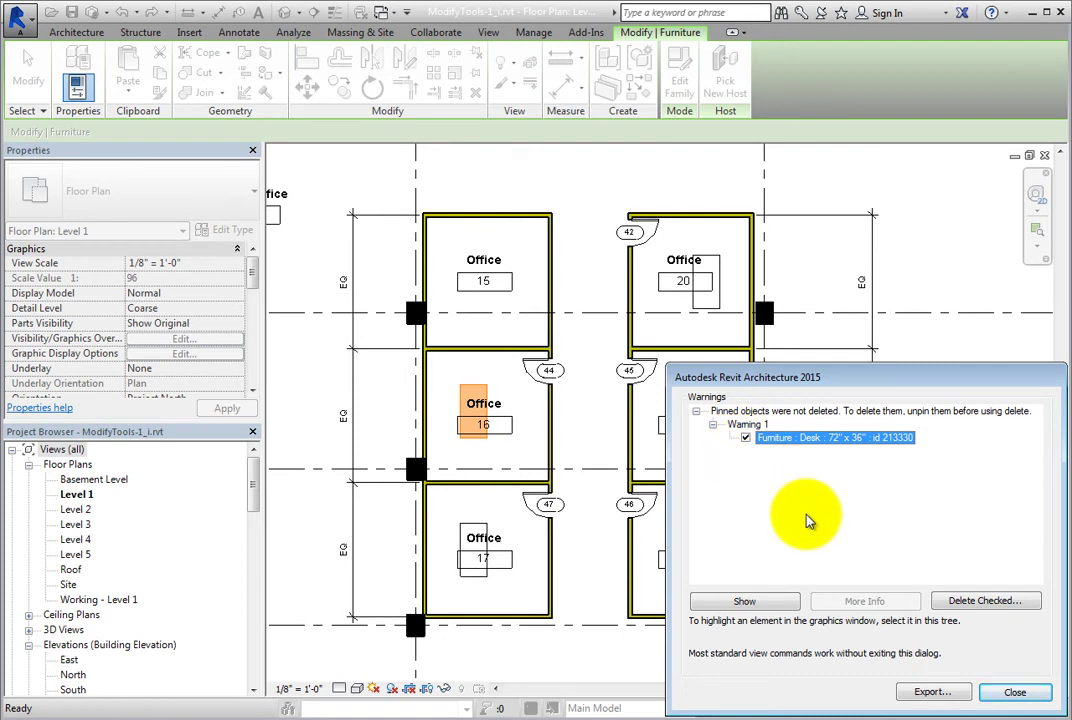
left_click(979, 603)
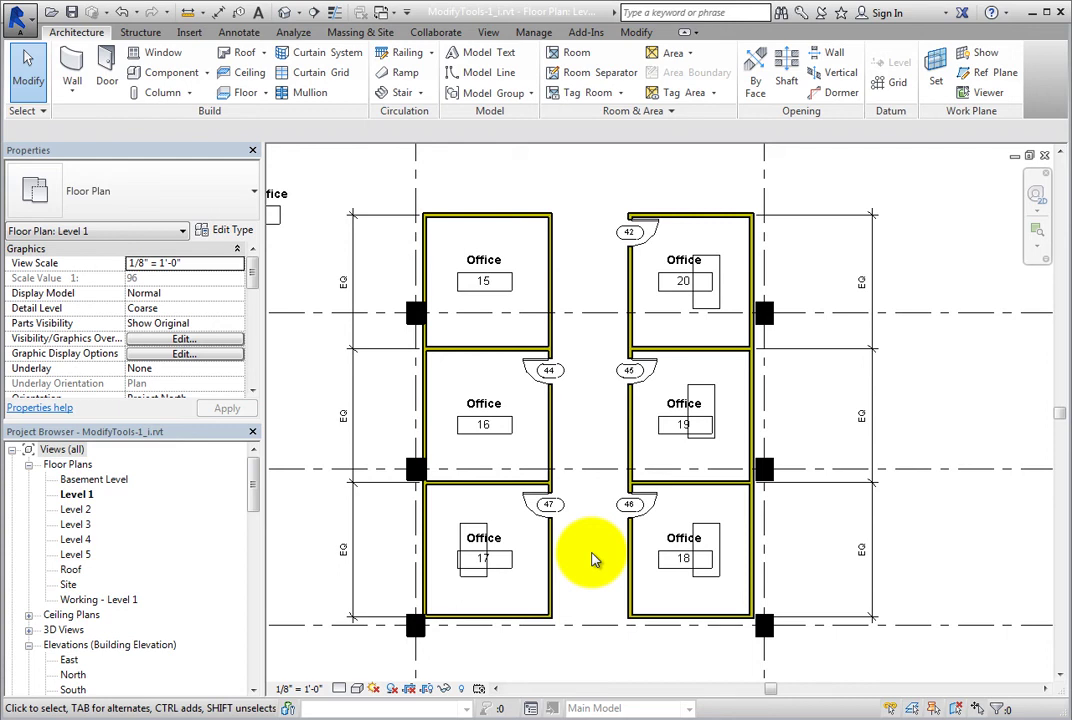
Zoom out to the whole building and window-select two bays of the angled curtain wall below Design Studio 116
scroll(591, 557, "down", 1)
scroll(591, 557, "down", 3)
mouse_move(591, 557)
middle_mouse_down()
mouse_move(497, 638)
mouse_move(845, 433)
mouse_move(964, 323)
middle_mouse_up()
scroll(613, 503, "up", 3)
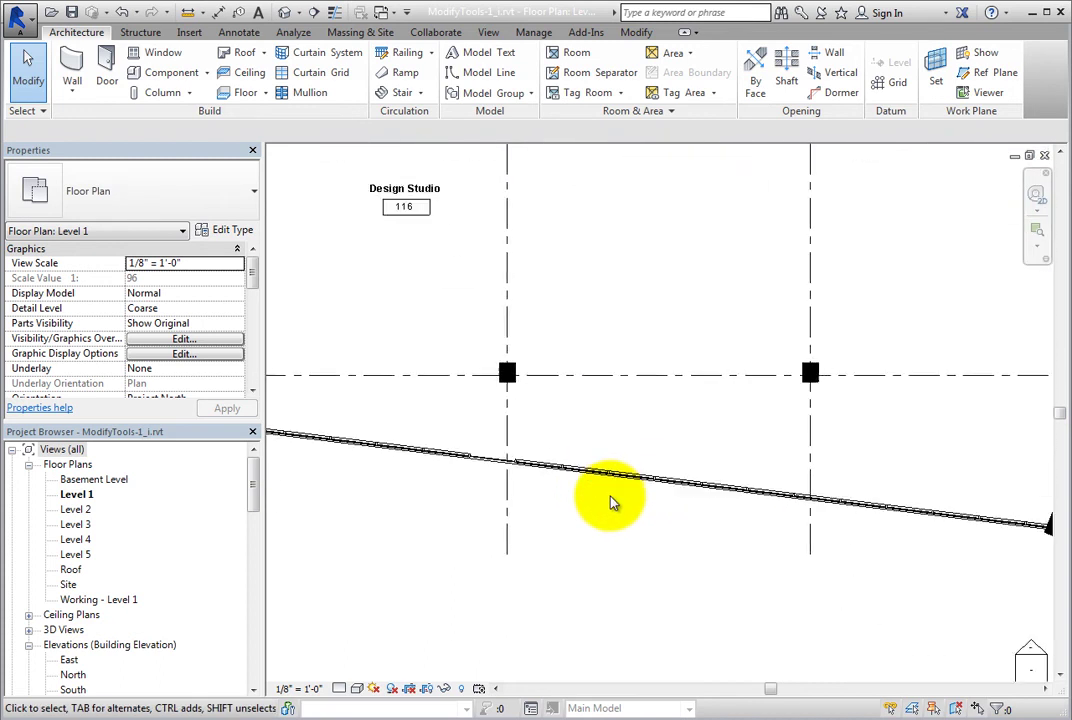
scroll(612, 502, "up", 2)
left_click_drag(531, 406, 677, 520)
scroll(636, 512, "up", 2)
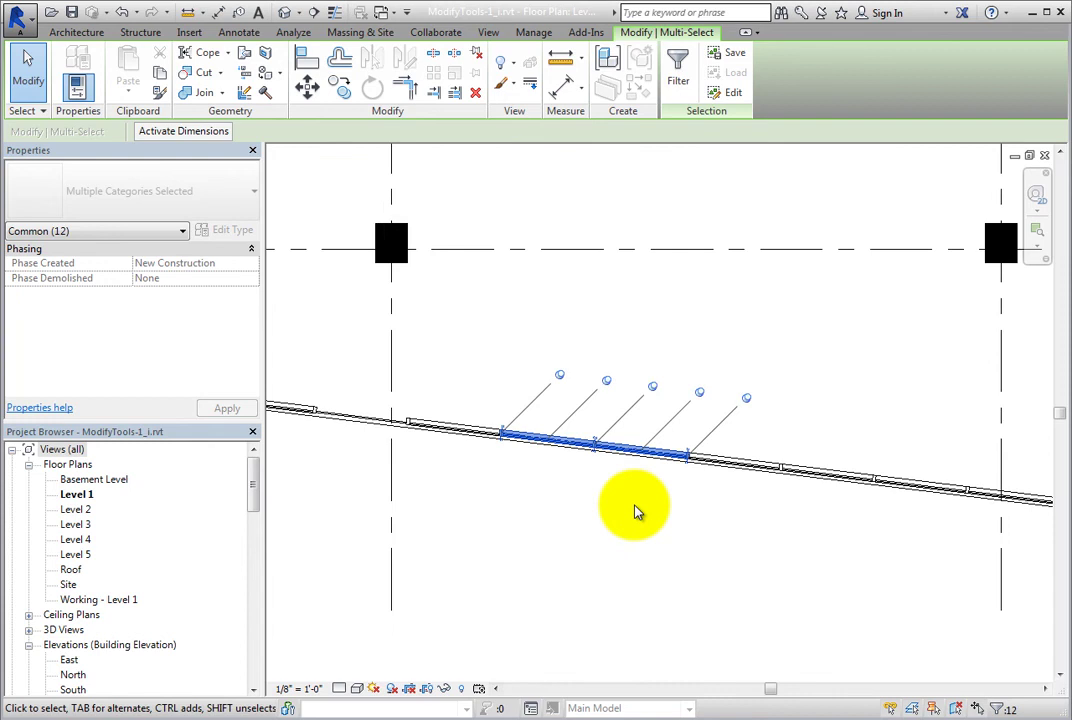
scroll(636, 512, "up", 2)
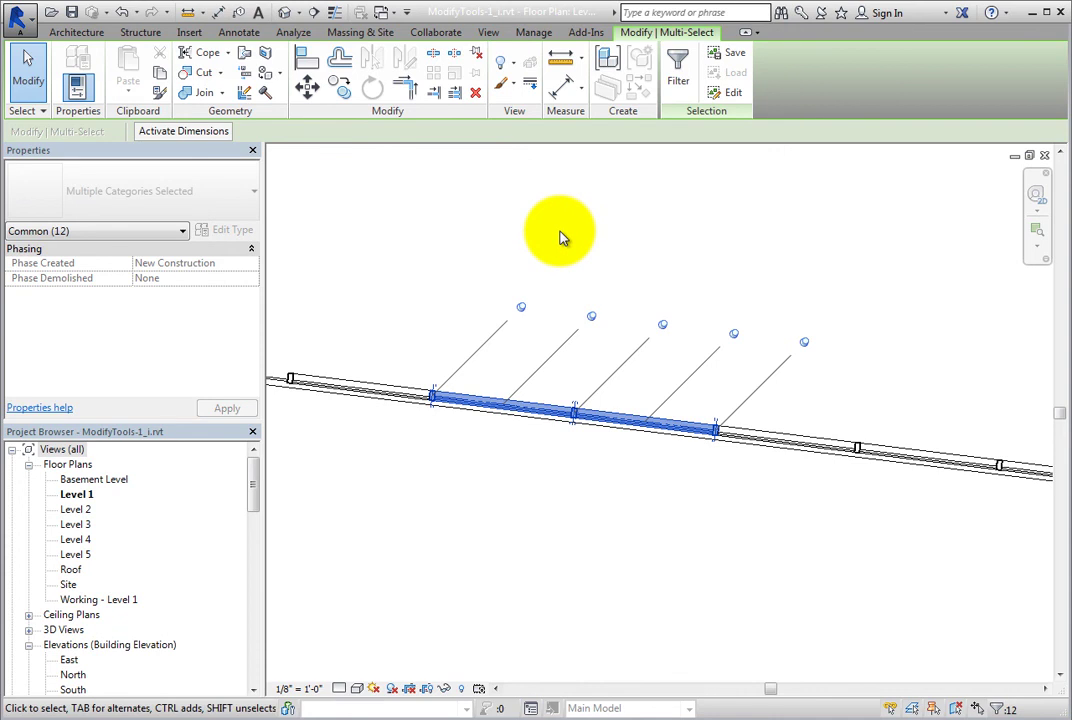
Delete the curtain wall stretch and expand Warning 1 to pinned grid line 168427
left_click(476, 94)
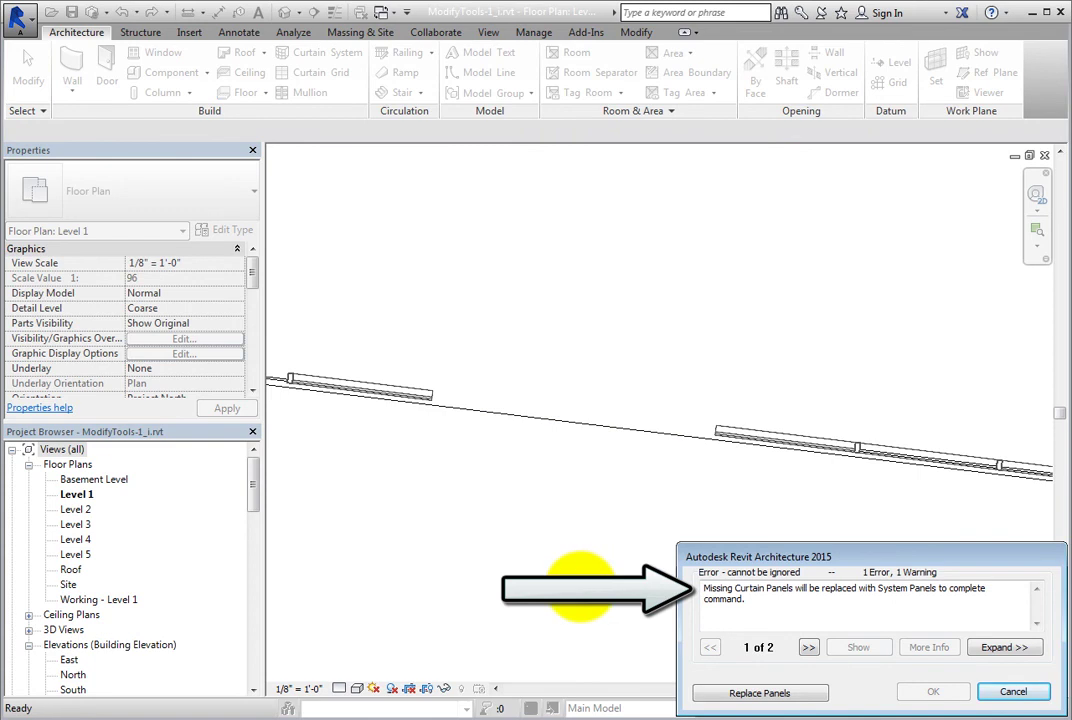
left_click(808, 648)
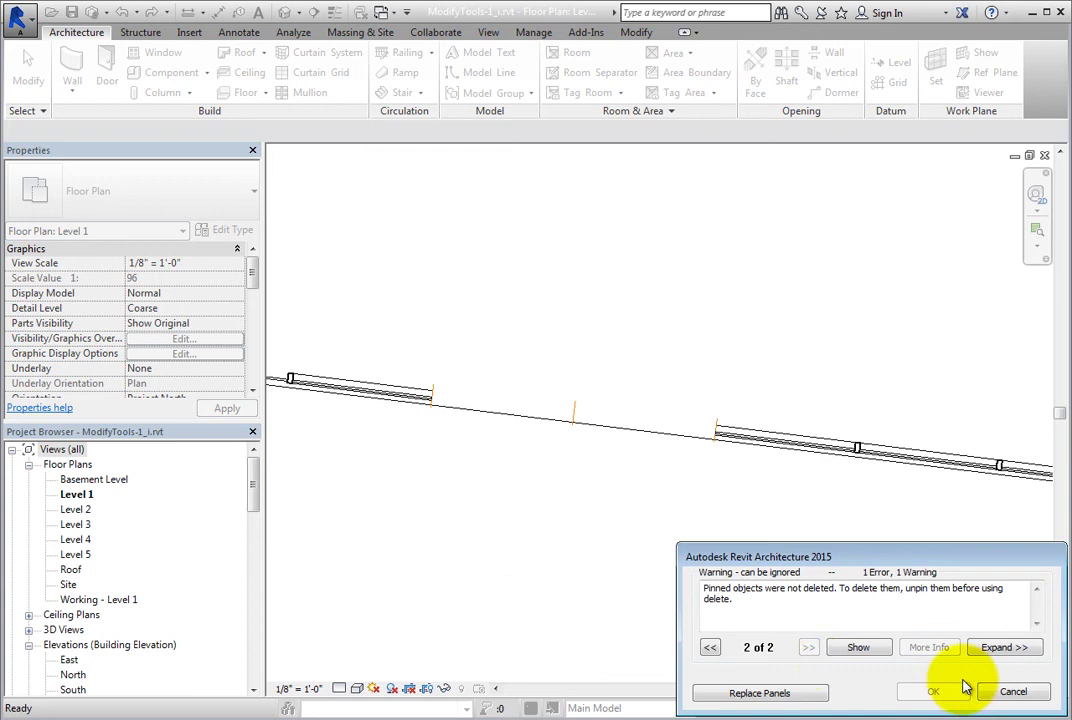
left_click(1005, 648)
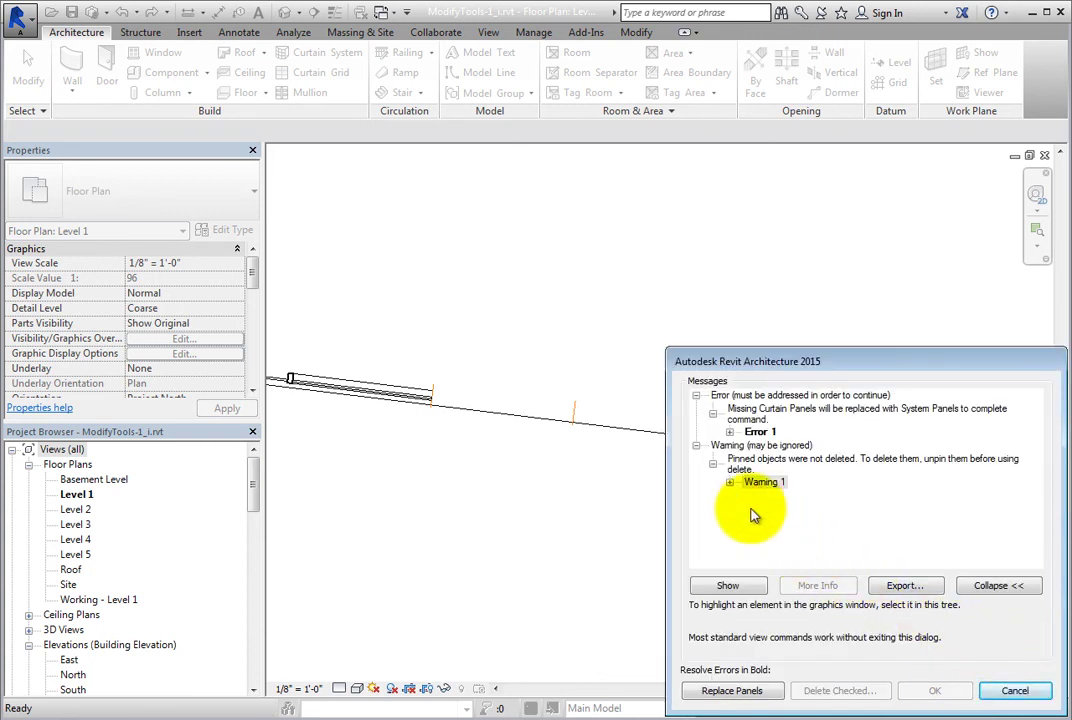
left_click(730, 483)
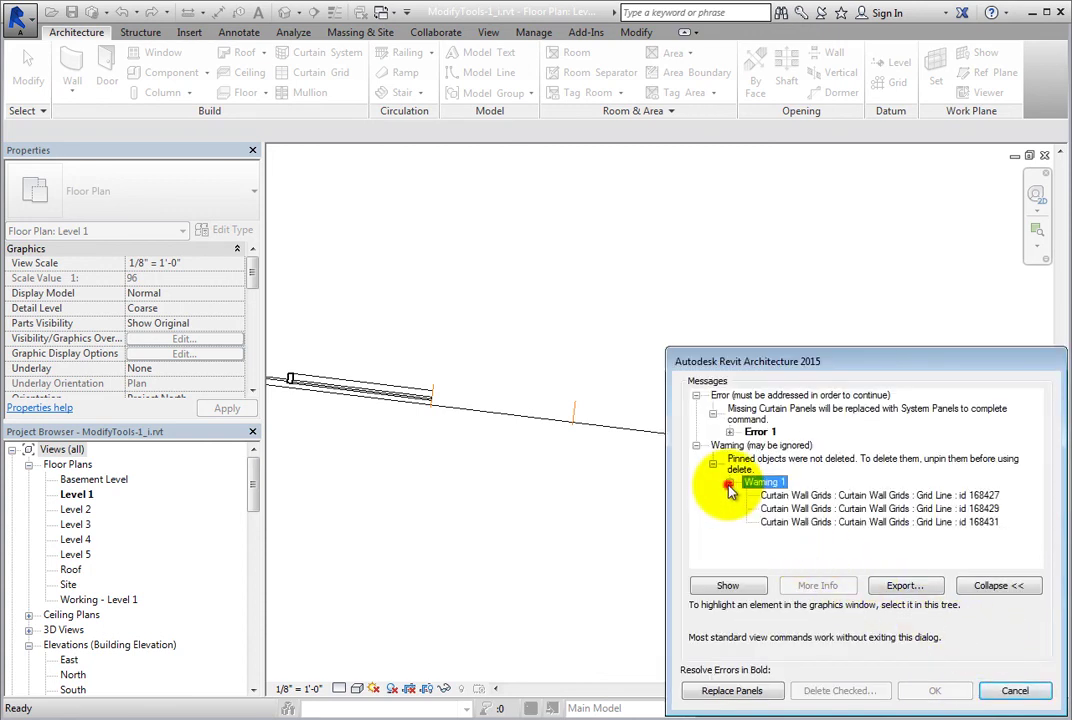
left_click(785, 497)
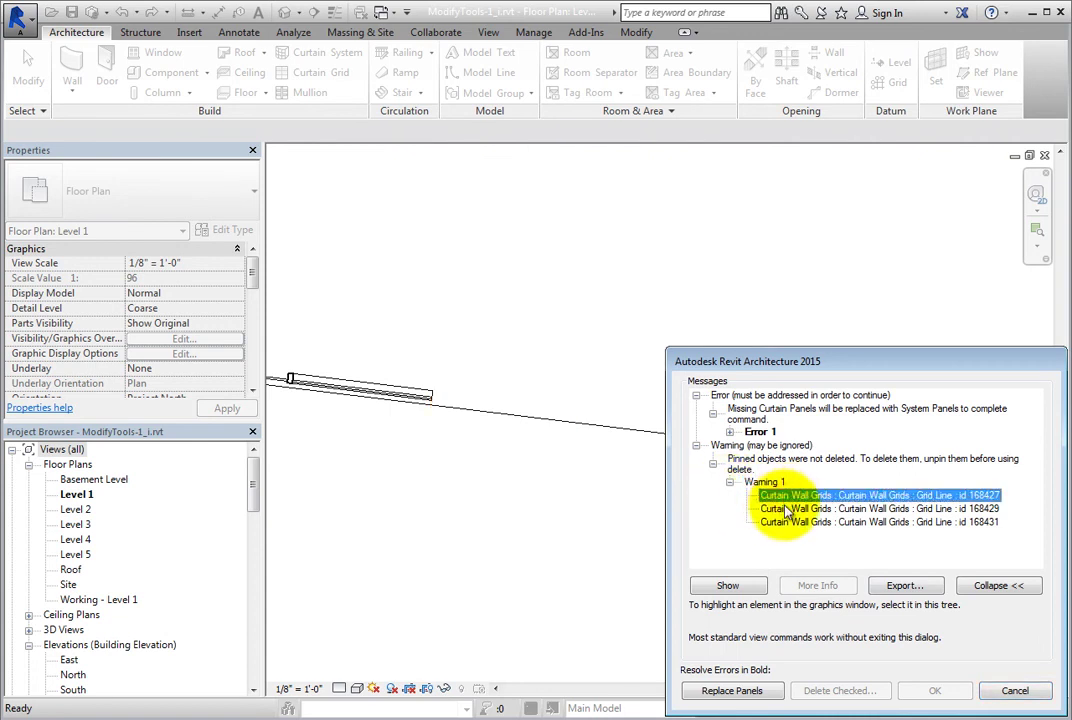